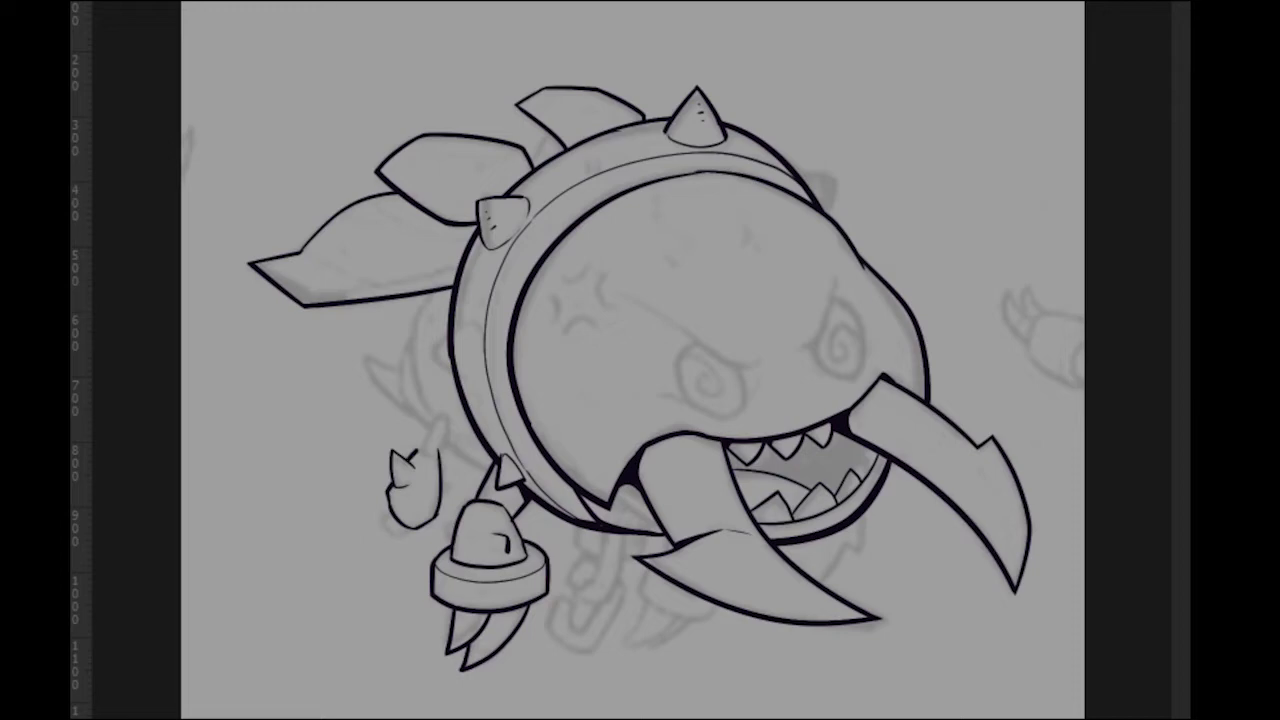
Ink the wrist and lower claw tip of the creature's small far hand, over the rough sketch.
drag(417, 457, 447, 417)
key(ctrl+z)
key(ctrl+z)
drag(412, 457, 430, 449)
drag(408, 528, 382, 512)
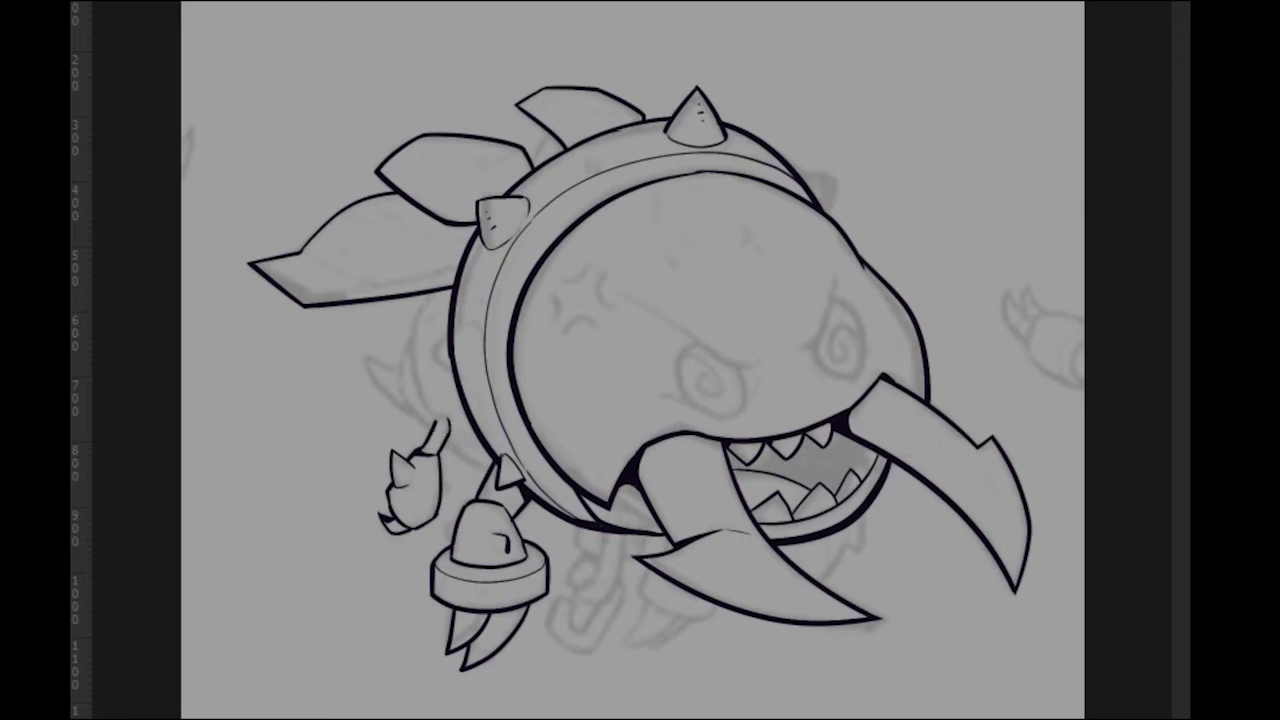
Ink the curved underside of the rear body, from the small hand to the collar's lower edge.
drag(396, 386, 500, 478)
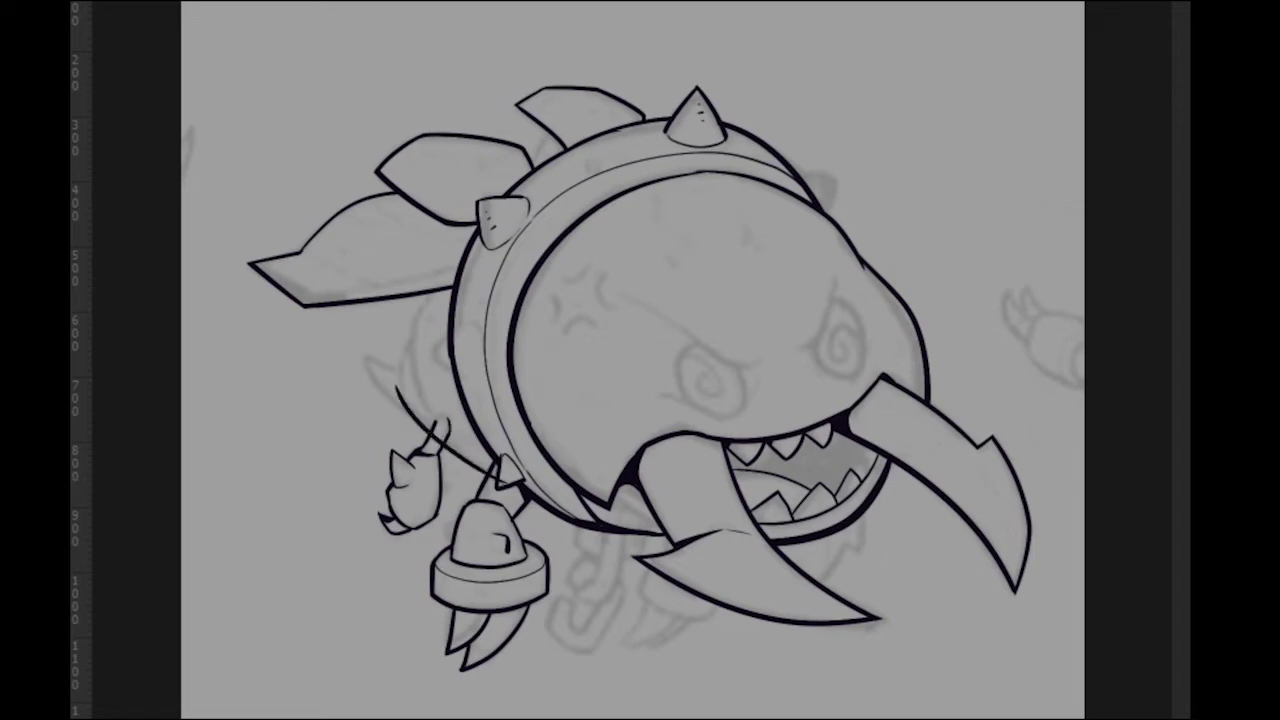
drag(396, 386, 407, 411)
key(ctrl+z)
Ink the lower and upper edges of the small pointed fin behind the rear body.
drag(358, 345, 415, 420)
drag(323, 329, 415, 375)
key(ctrl+z)
drag(359, 344, 355, 357)
key(ctrl+z)
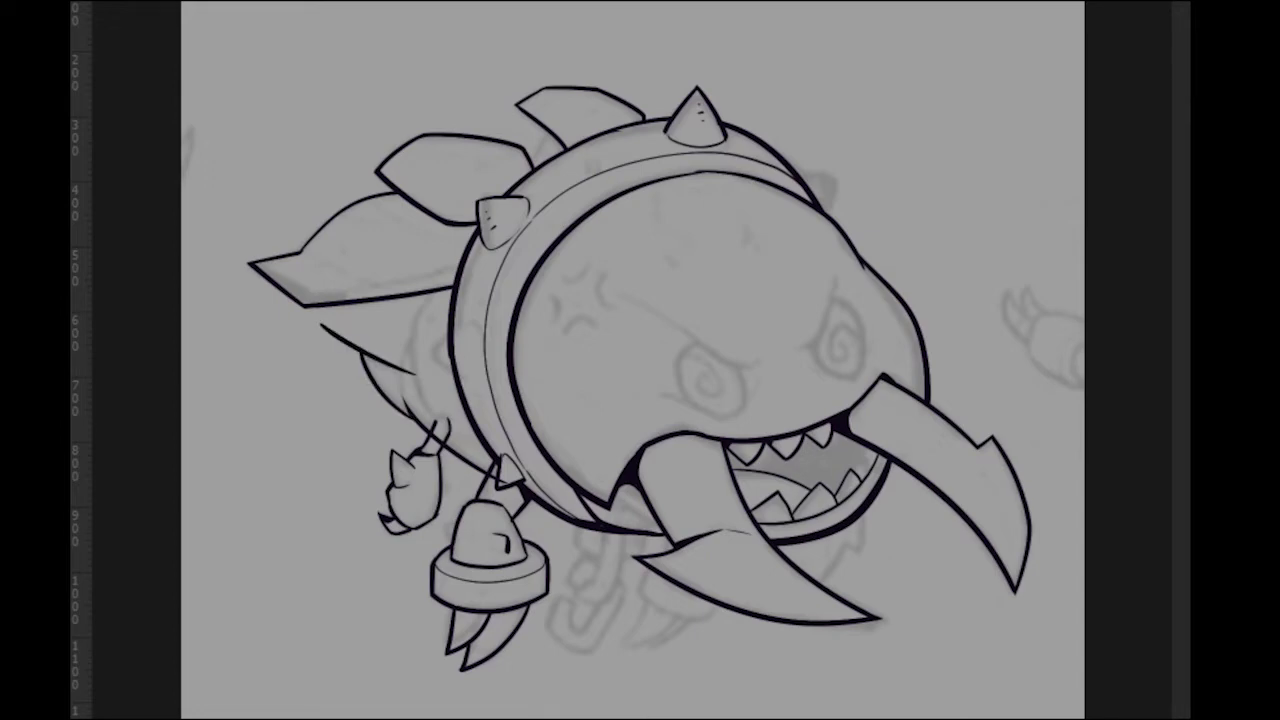
key(ctrl+z)
drag(416, 378, 407, 369)
Ink the rounded back contour of the rear body, between the tail and the small fin.
drag(458, 252, 411, 405)
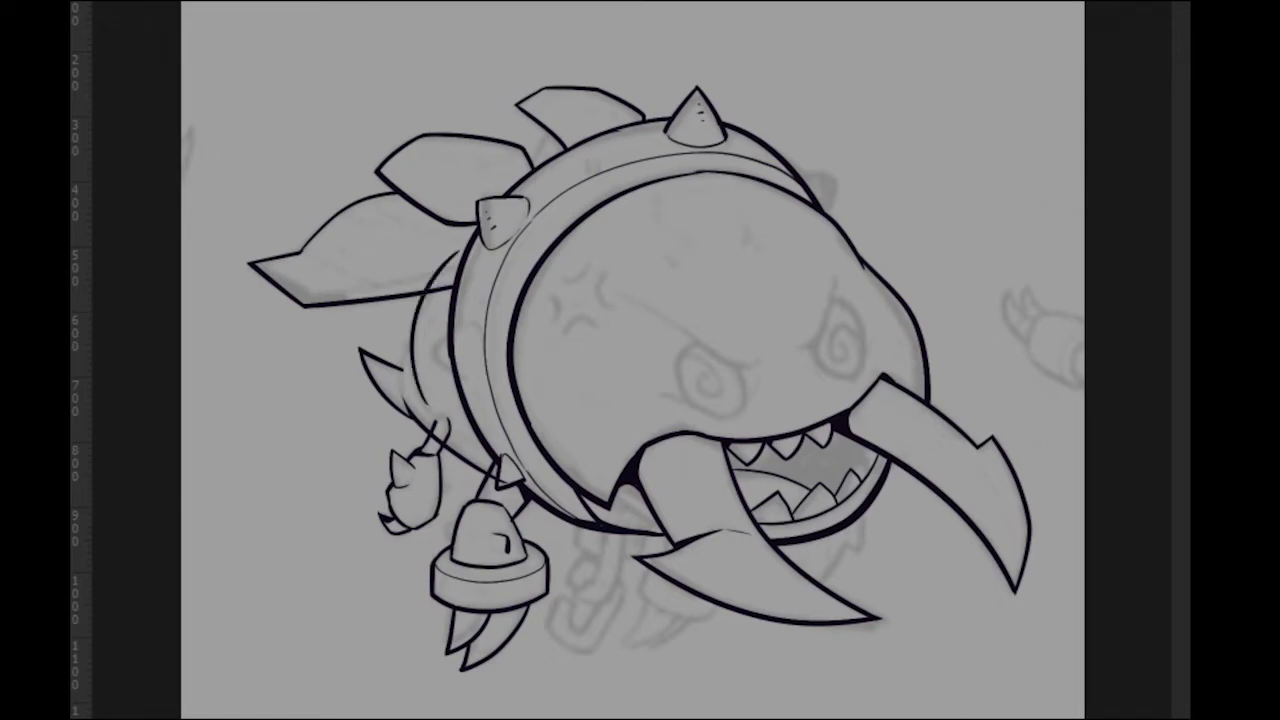
drag(426, 315, 400, 366)
drag(425, 316, 417, 330)
drag(433, 434, 443, 445)
key(ctrl+z)
Ink the conical spike on the collar's rear side with its rounded base and surface texture.
drag(466, 327, 468, 384)
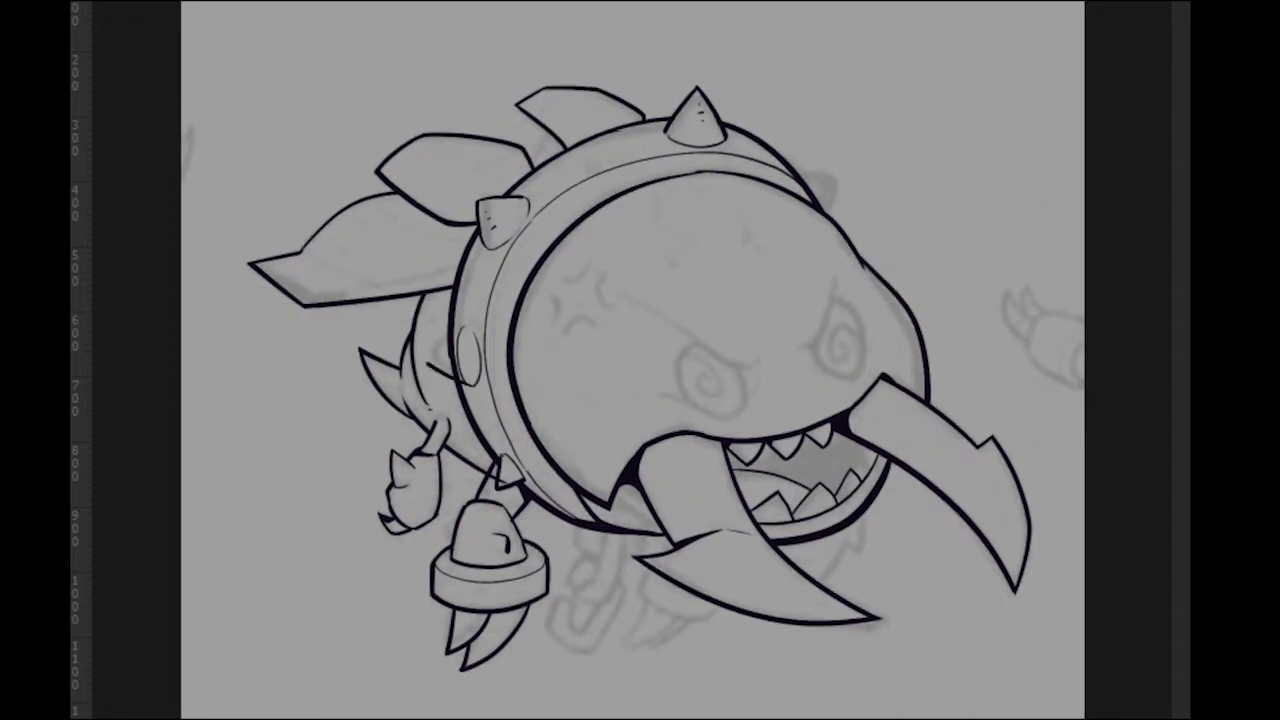
drag(480, 313, 428, 356)
drag(479, 315, 467, 325)
drag(452, 340, 462, 379)
drag(458, 334, 461, 378)
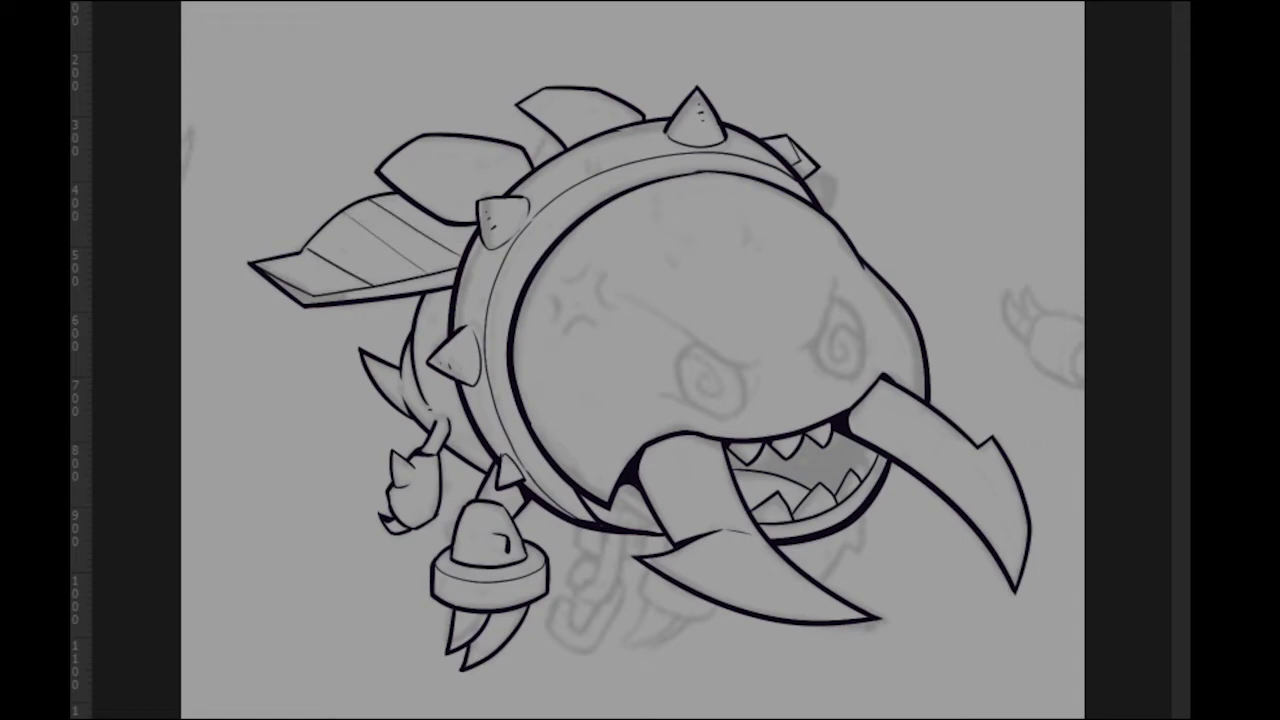
Ink the angular bracket under the jaw where the chain attaches, beside the near tusk.
mouse_move(582, 505)
mouse_down()
mouse_move(577, 545)
mouse_move(638, 558)
mouse_up()
drag(643, 535, 641, 556)
key(ctrl+z)
drag(583, 505, 579, 518)
drag(626, 535, 597, 610)
key(ctrl+z)
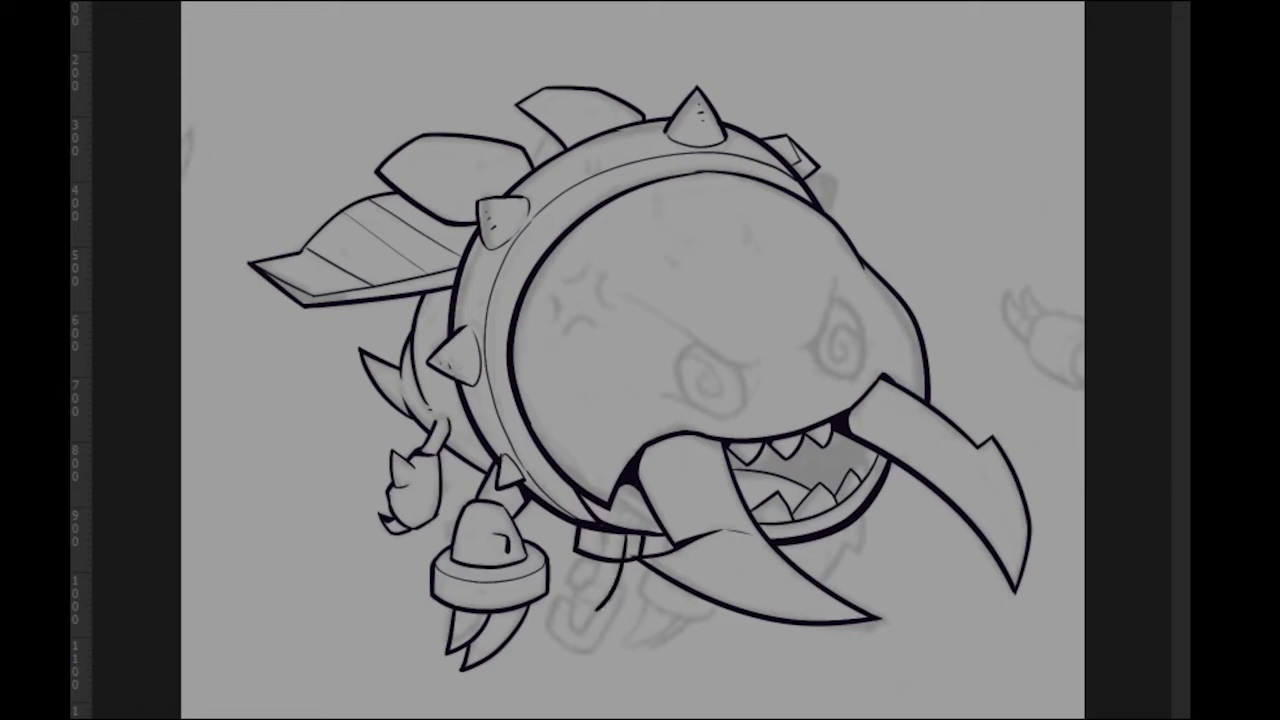
Ink the upper curved chain link hanging from the bracket under the jaw.
mouse_move(603, 534)
mouse_down()
mouse_move(585, 588)
mouse_move(616, 605)
mouse_move(574, 601)
mouse_move(605, 608)
mouse_up()
key(ctrl+z)
key(ctrl+z)
key(ctrl+z)
mouse_move(605, 534)
mouse_down()
mouse_move(627, 537)
mouse_move(599, 546)
mouse_up()
key(ctrl+z)
key(ctrl+z)
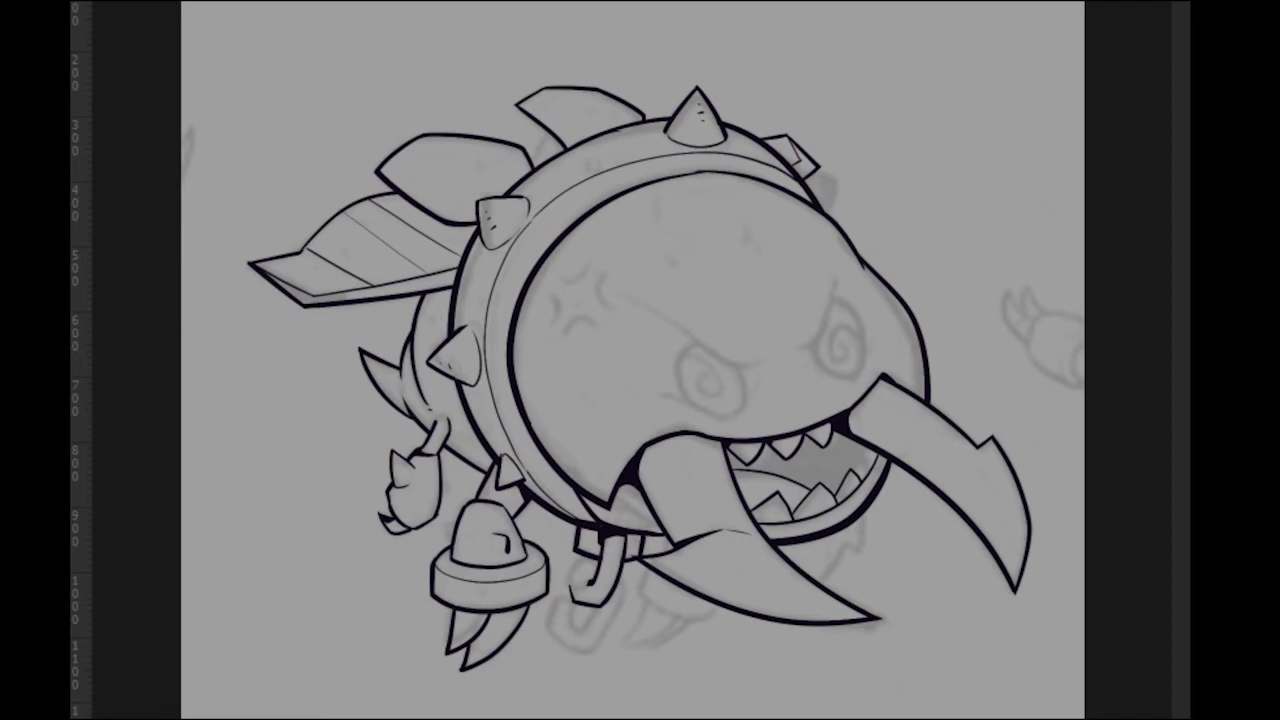
Ink the small inner end that closes the upper chain link.
mouse_move(589, 592)
mouse_down()
mouse_move(566, 583)
mouse_move(593, 570)
mouse_move(545, 632)
mouse_move(575, 608)
mouse_up()
key(ctrl+z)
key(ctrl+z)
key(ctrl+z)
Ink the larger bottom chain link with its inner opening, and touch up the bracket above it.
drag(551, 632, 589, 656)
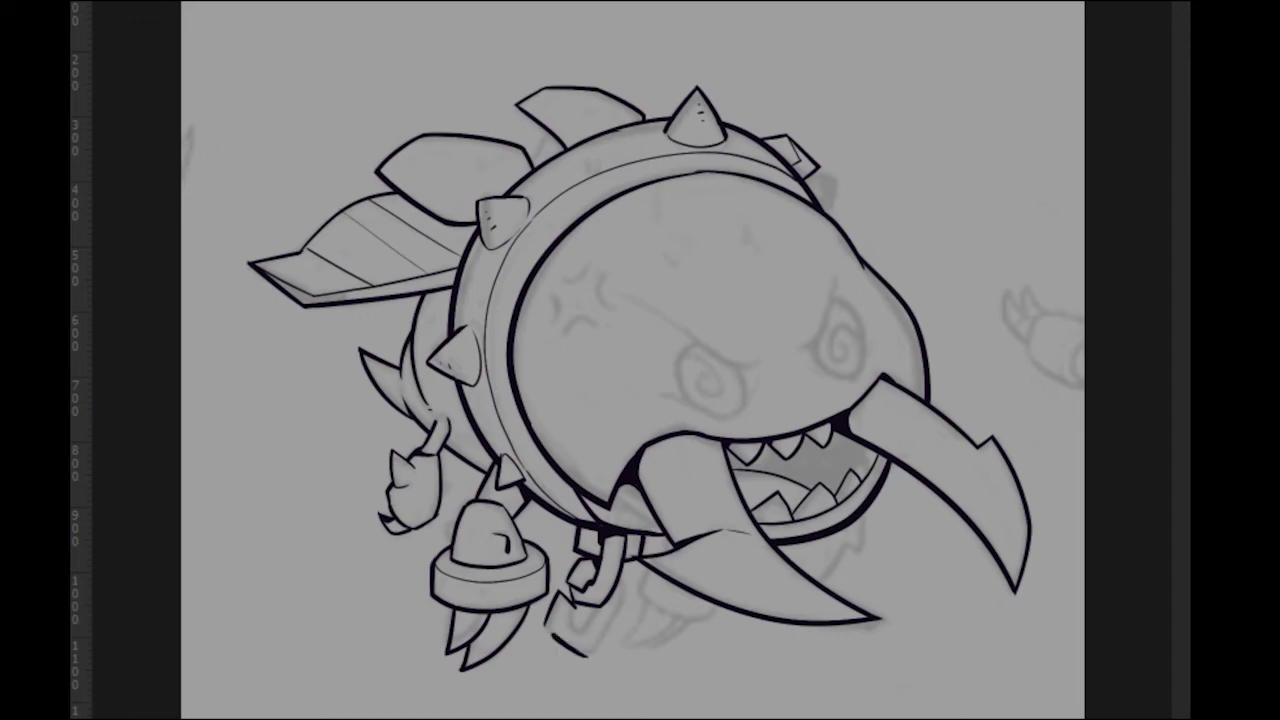
key(ctrl+z)
drag(555, 604, 545, 642)
key(ctrl+z)
mouse_move(628, 586)
mouse_down()
mouse_move(593, 656)
mouse_move(610, 649)
mouse_move(572, 659)
mouse_up()
key(ctrl+z)
key(ctrl+z)
mouse_move(620, 577)
mouse_down()
mouse_move(625, 599)
mouse_move(574, 630)
mouse_up()
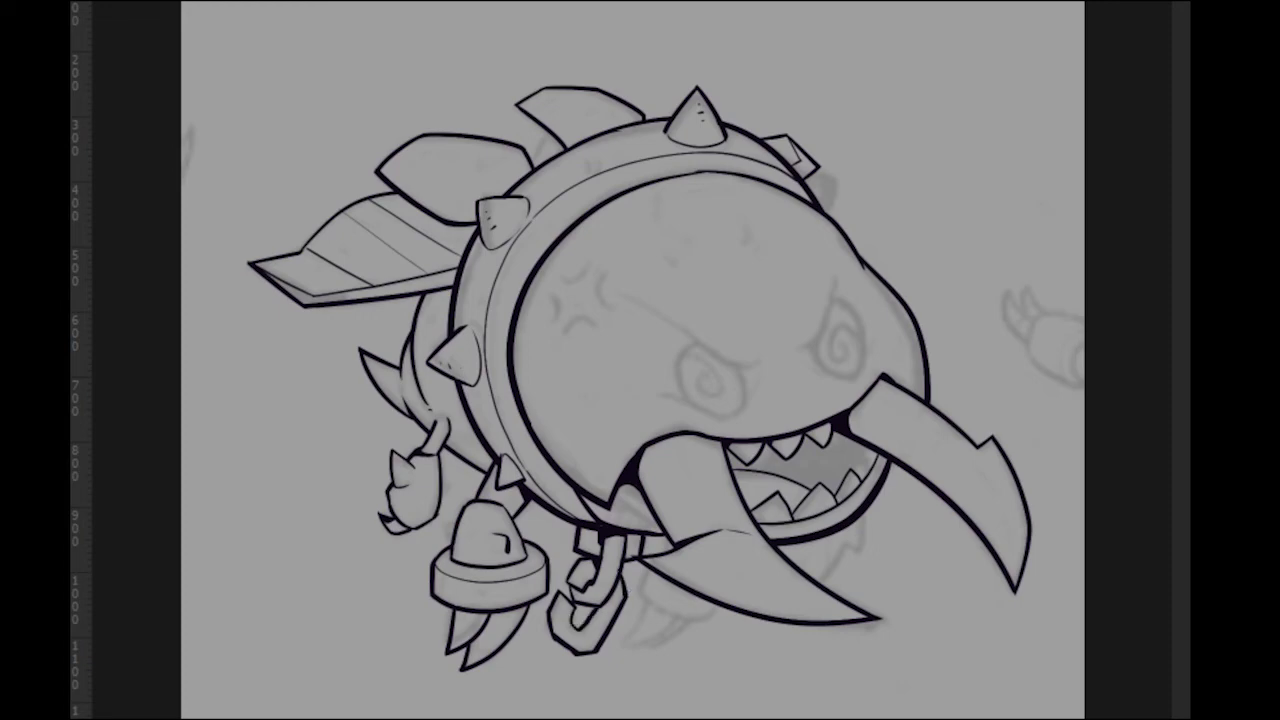
drag(619, 580, 596, 614)
drag(582, 530, 599, 539)
Ink the clawed foot with its cuff partly hidden behind the near tusk.
mouse_move(669, 539)
mouse_down()
mouse_move(639, 591)
mouse_move(714, 602)
mouse_move(624, 646)
mouse_up()
key(ctrl+z)
drag(690, 622, 650, 648)
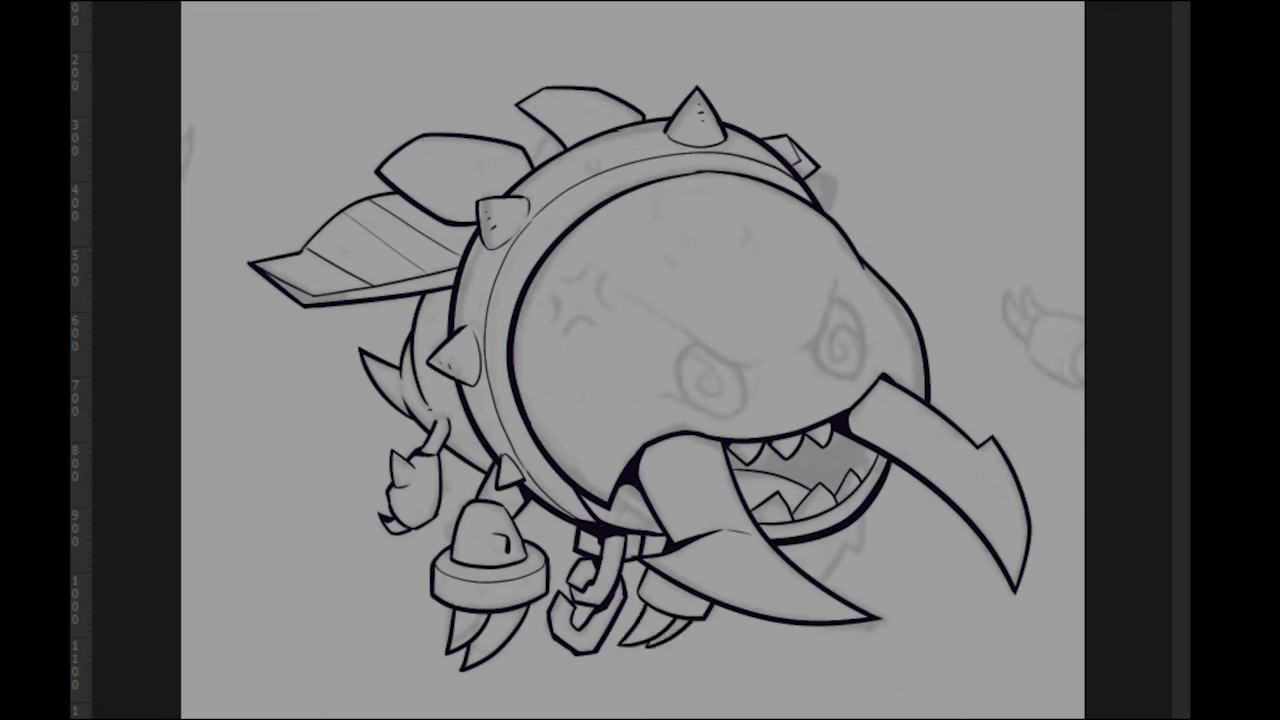
key(ctrl+z)
Ink the near eye's under-eye crease and its angry brow line with the hooked inner end.
drag(630, 400, 710, 416)
drag(856, 369, 902, 345)
key(ctrl+z)
drag(610, 315, 752, 362)
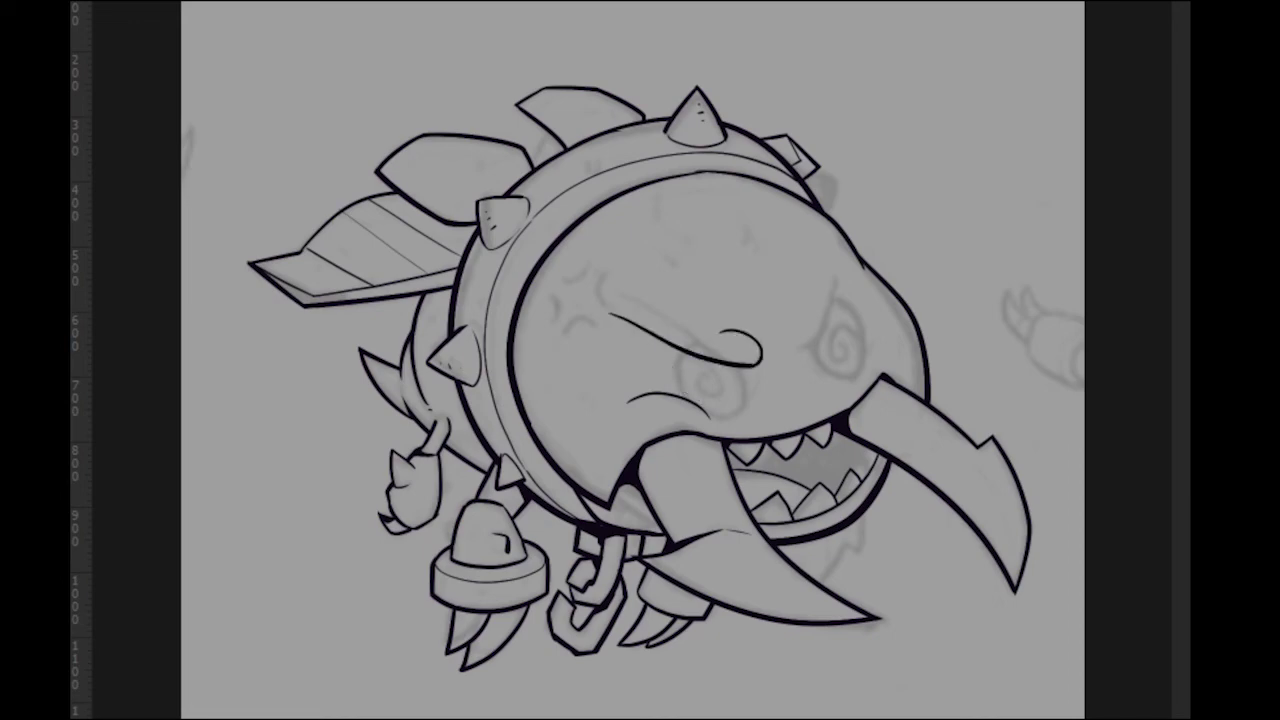
Ink the near eye's round outline and oval pupil, and shorten the outer end of its brow.
drag(706, 350, 737, 358)
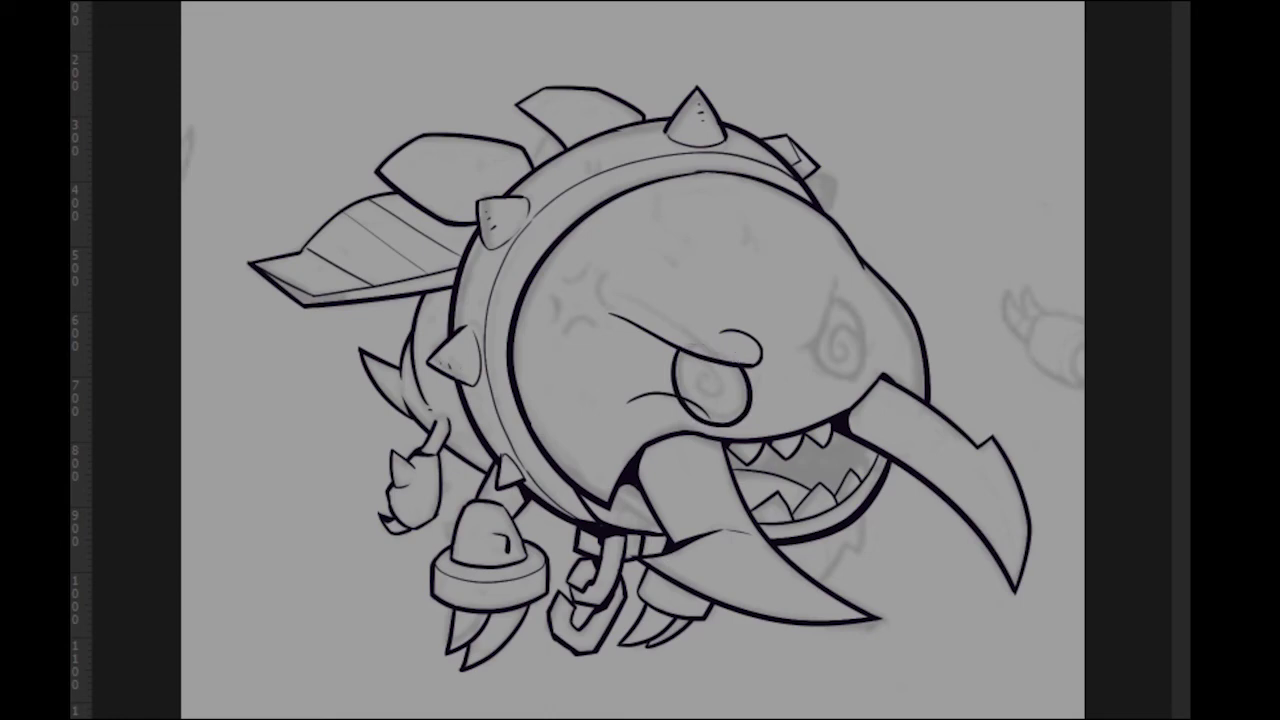
drag(681, 404, 715, 425)
mouse_move(713, 364)
mouse_down()
mouse_move(743, 372)
mouse_move(712, 371)
mouse_up()
key(ctrl+z)
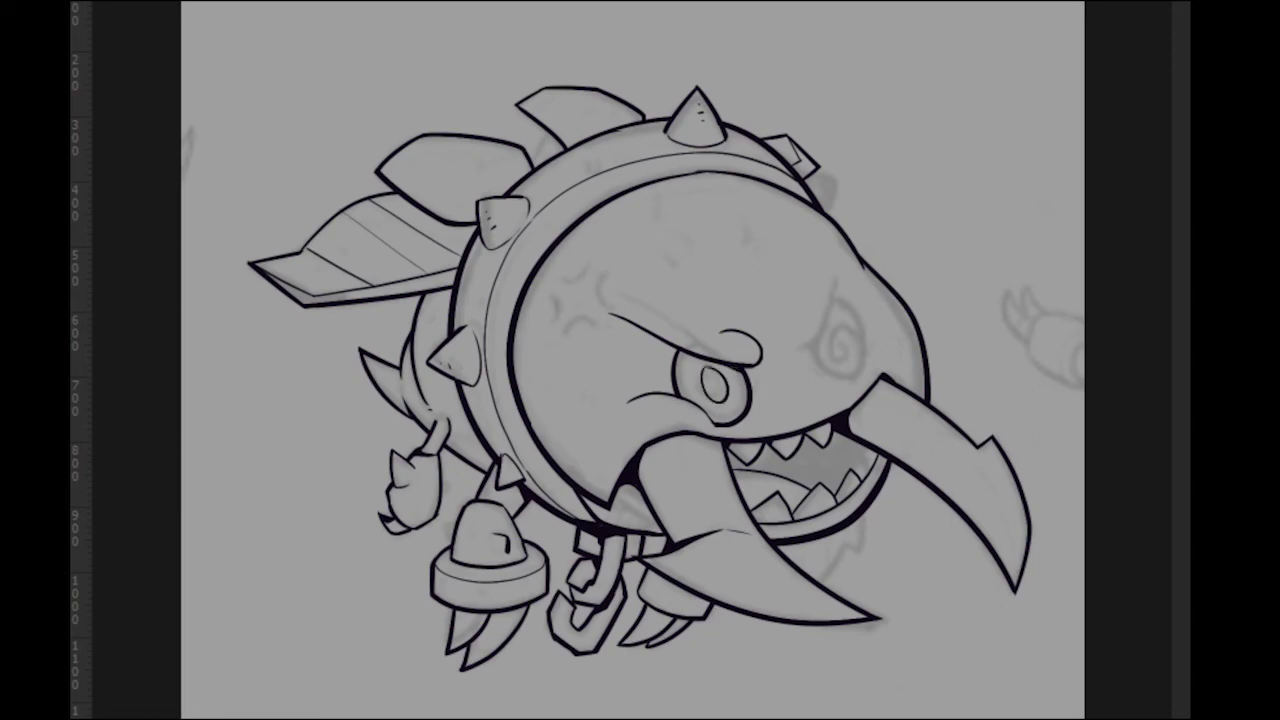
key(ctrl+z)
mouse_move(711, 371)
mouse_down()
mouse_move(718, 384)
mouse_move(718, 373)
mouse_up()
key(ctrl+z)
mouse_move(611, 315)
mouse_down()
mouse_move(660, 341)
mouse_move(648, 334)
mouse_up()
key(ctrl+z)
Ink the far eye's hooked angry brow and the crease beneath that eye.
drag(800, 311, 803, 350)
drag(833, 268, 803, 350)
key(ctrl+z)
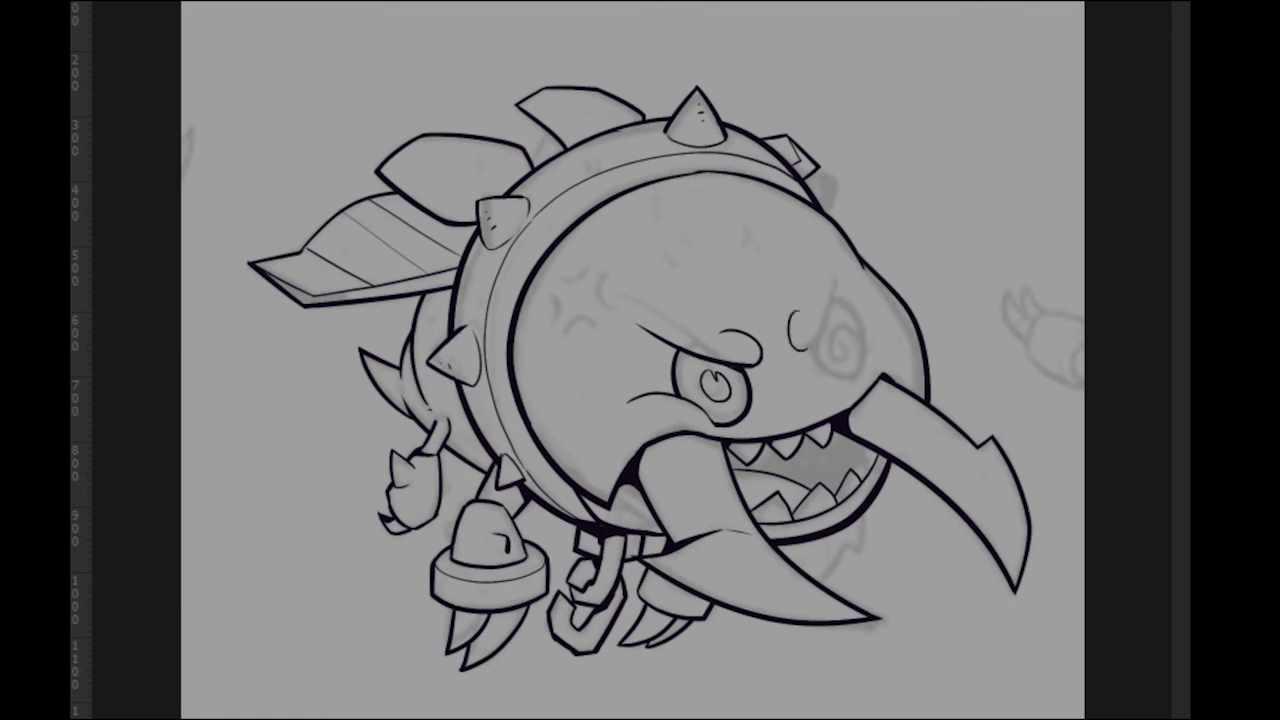
drag(834, 271, 803, 350)
drag(881, 311, 856, 372)
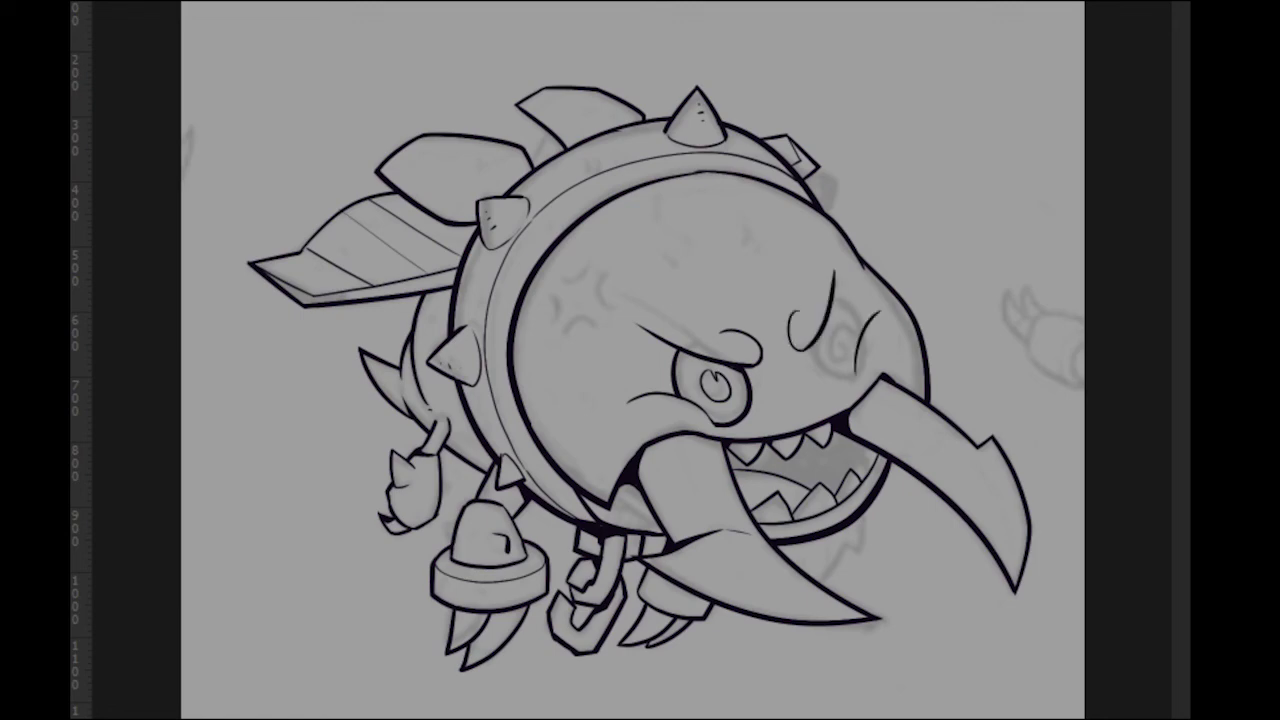
key(ctrl+z)
key(ctrl+z)
Ink the far eye's oval outline and small pupil beneath its brow.
mouse_move(840, 382)
mouse_down()
mouse_move(890, 348)
mouse_move(886, 332)
mouse_move(829, 306)
mouse_up()
key(ctrl+z)
key(ctrl+z)
key(ctrl+z)
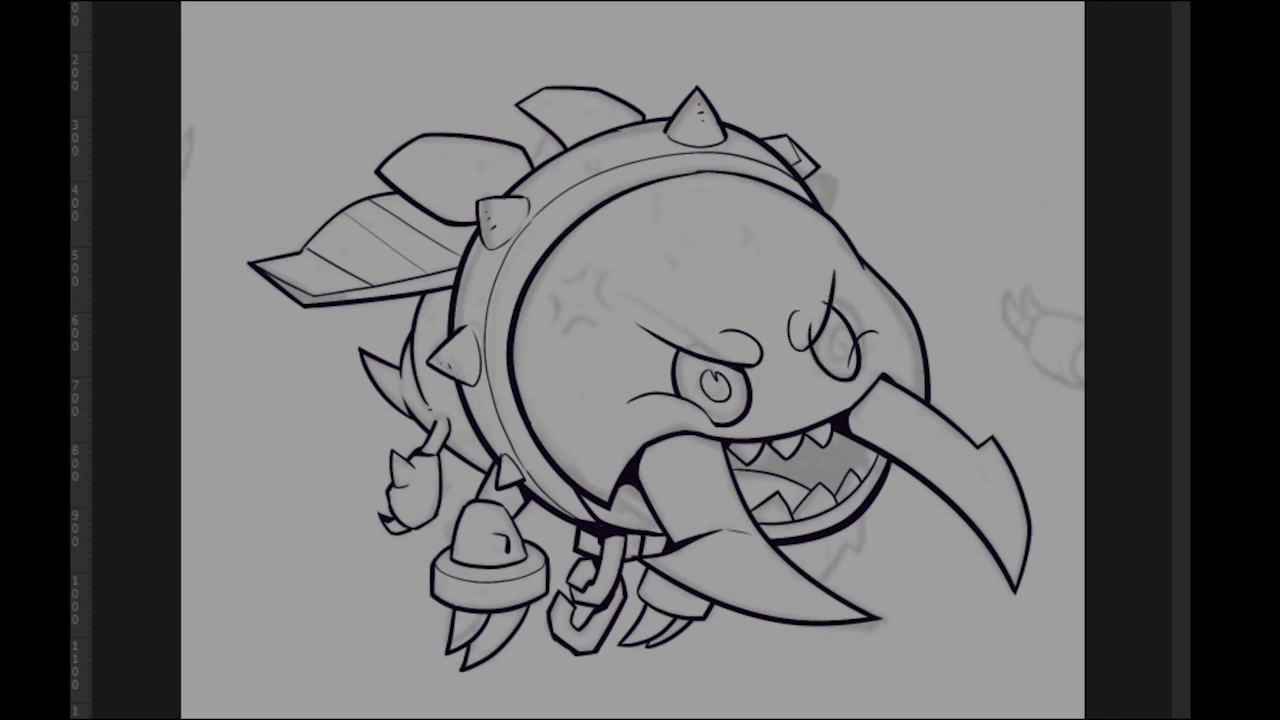
key(ctrl+z)
key(ctrl+z)
drag(830, 333, 835, 341)
key(ctrl+z)
key(ctrl+z)
Ink a short cross line over the collar band between its two upper spikes.
drag(575, 184, 579, 215)
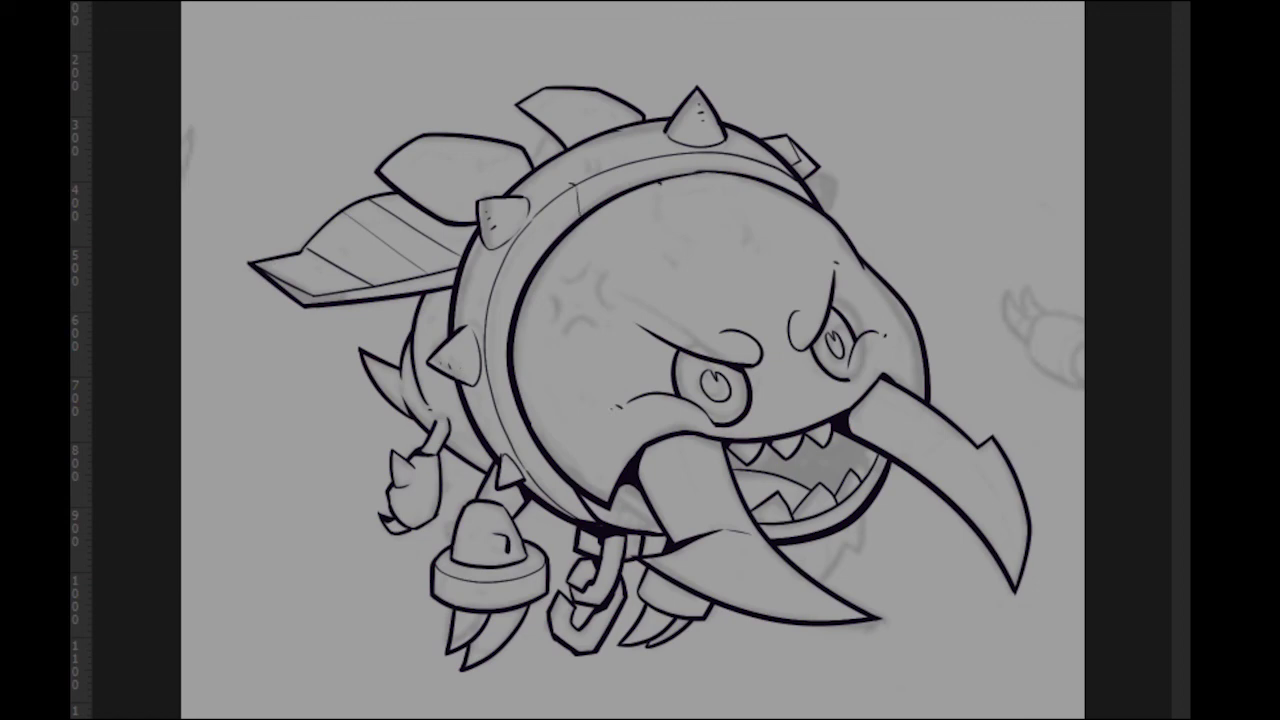